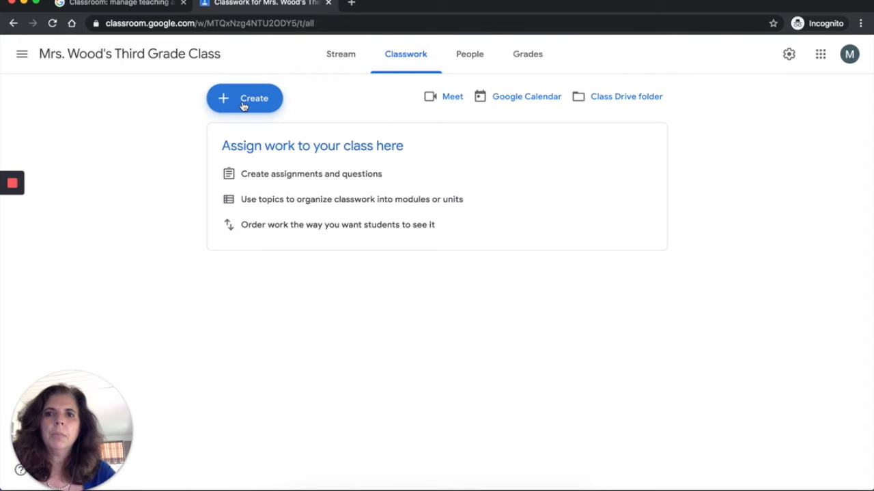
# - Start a material post titled "001 Syllabus" with the description "Please keep this information handy all year long."
pyautogui.click(244, 104)
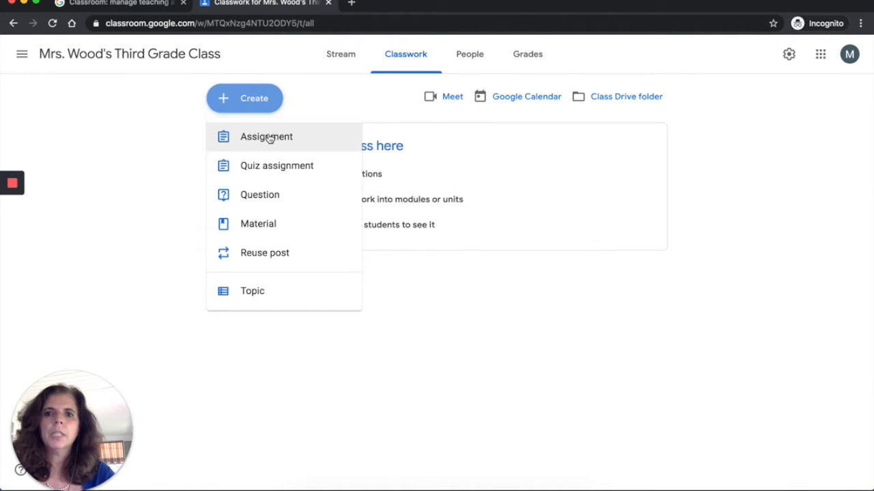
pyautogui.click(267, 226)
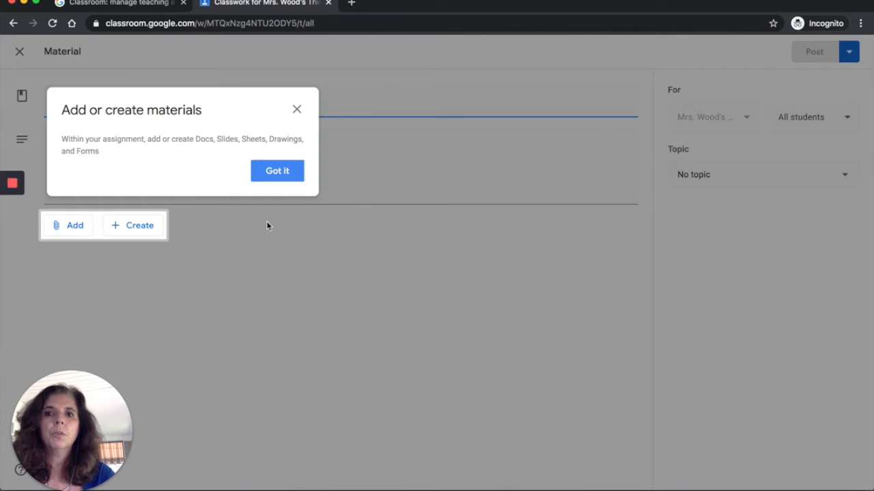
pyautogui.click(267, 178)
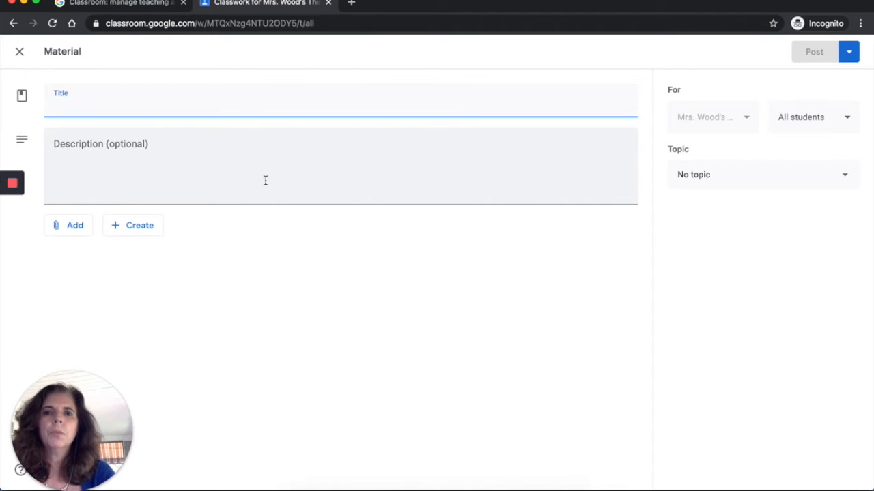
pyautogui.write('001')
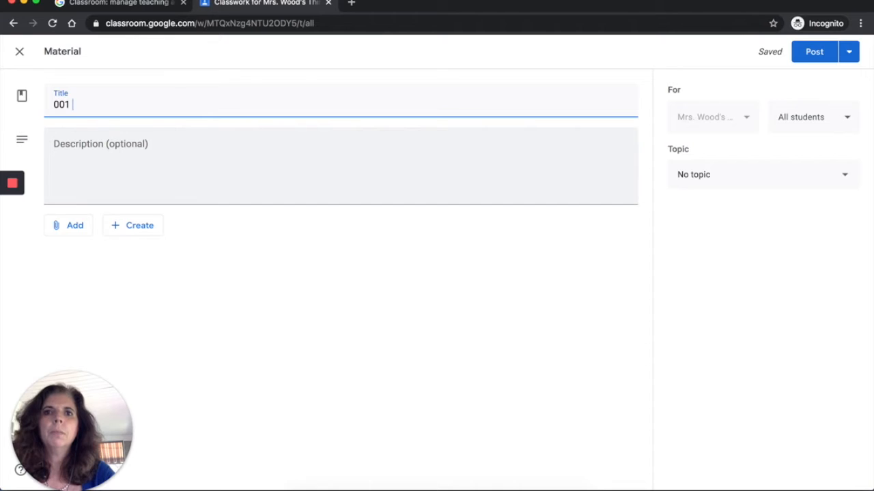
pyautogui.write('Syllabus')
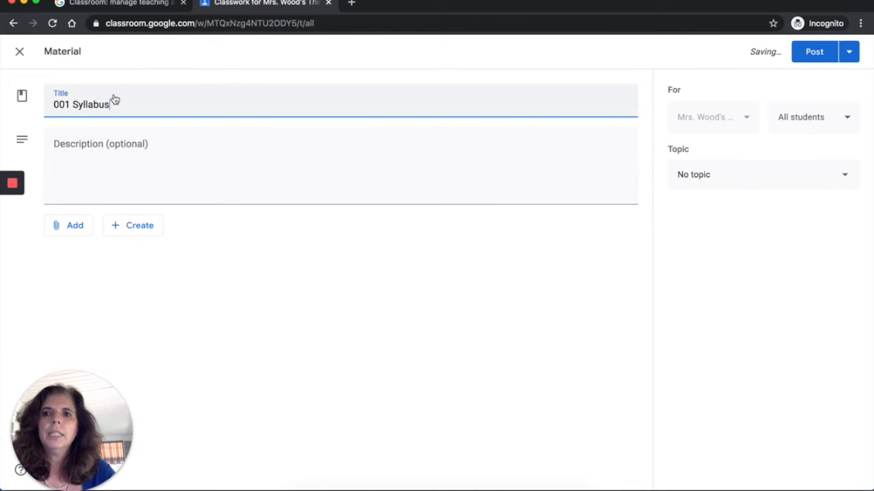
pyautogui.click(97, 149)
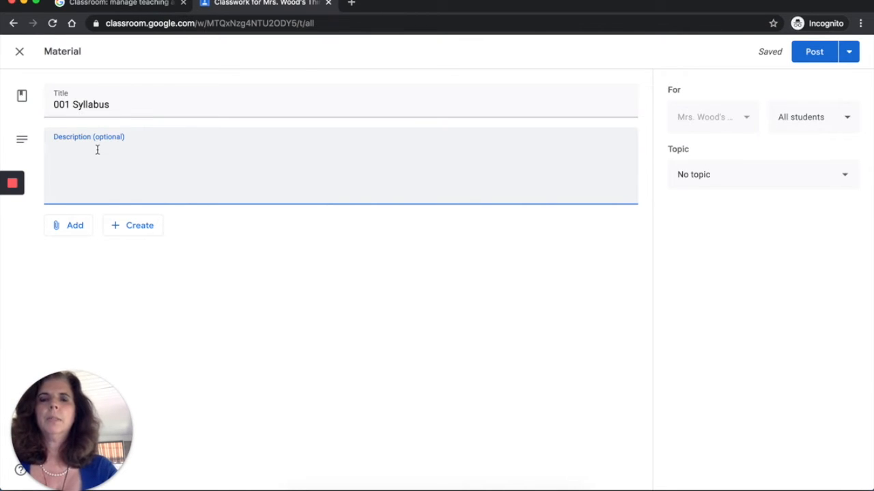
pyautogui.write('Please keep this information handy all year long.')
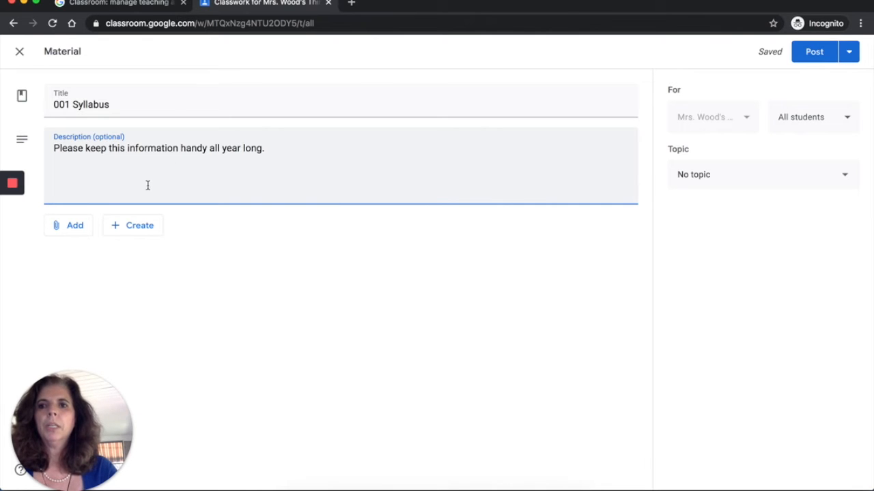
# - Attach the file 2020 Syllabus Woods Grade 3.pdf to the material by uploading it from the computer
pyautogui.click(70, 227)
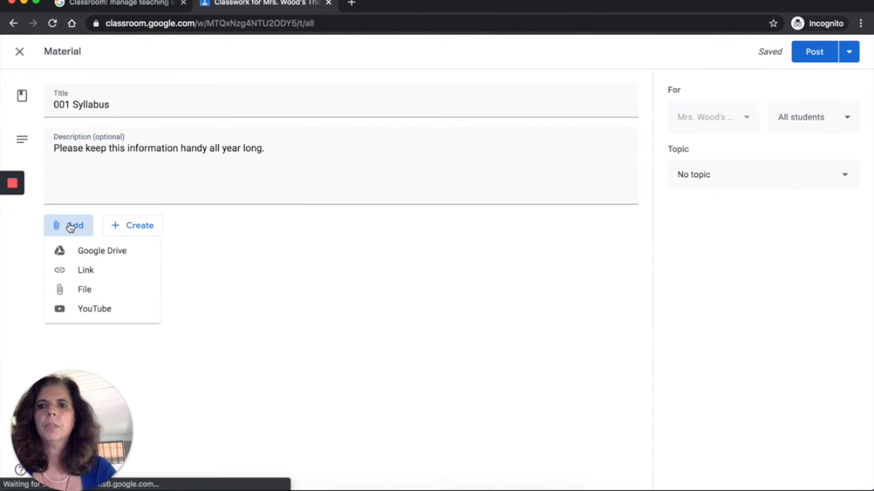
pyautogui.click(81, 291)
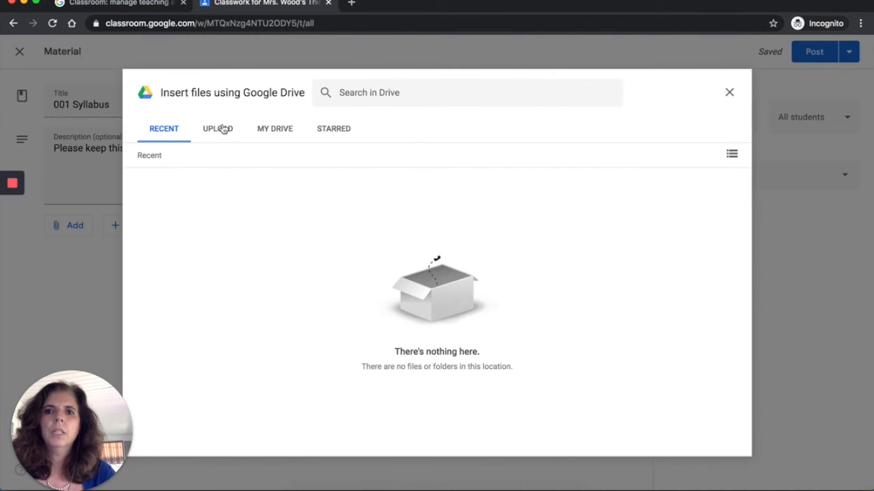
pyautogui.click(218, 131)
pyautogui.click(437, 338)
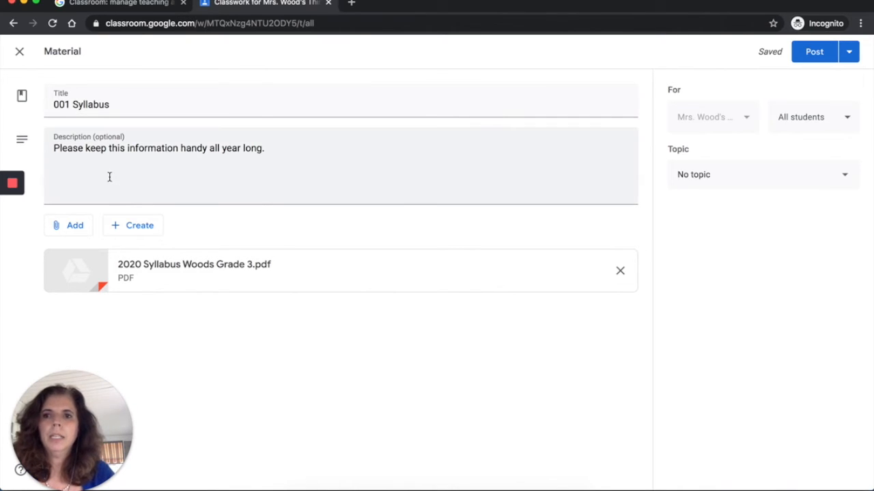
# - Upload the image file Ann100.jpg as a second attachment to the material
pyautogui.click(75, 229)
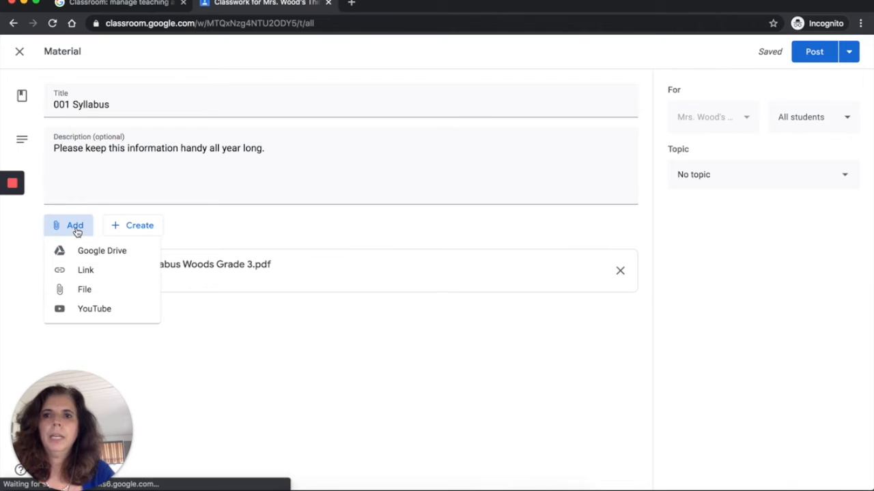
pyautogui.click(84, 292)
pyautogui.click(451, 339)
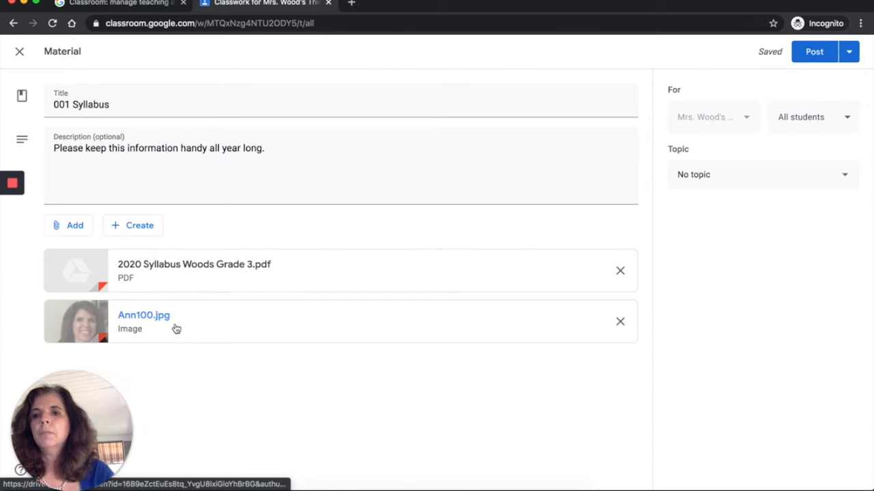
pyautogui.click(151, 232)
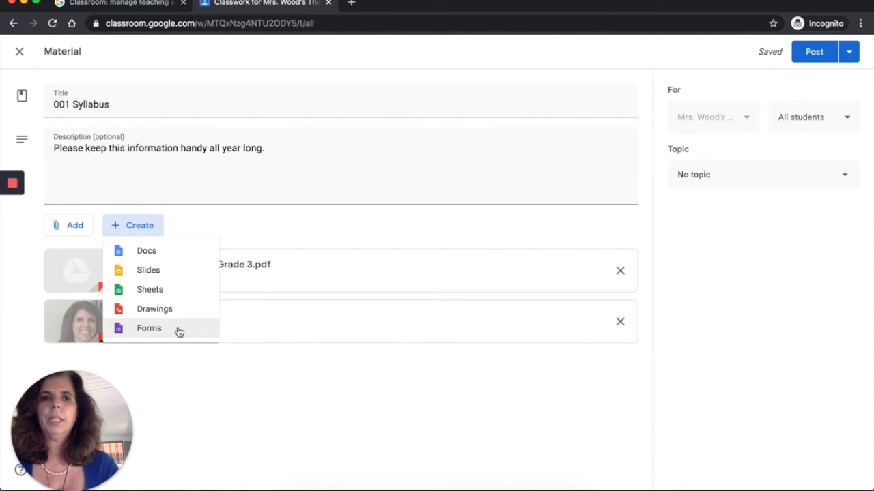
pyautogui.click(252, 209)
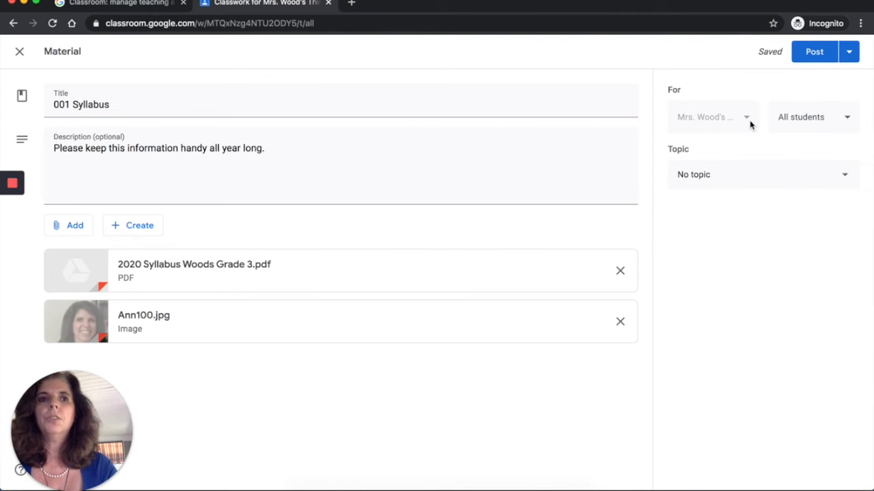
# - Try limiting the material's audience to a single student, and restore it to all students
pyautogui.click(847, 120)
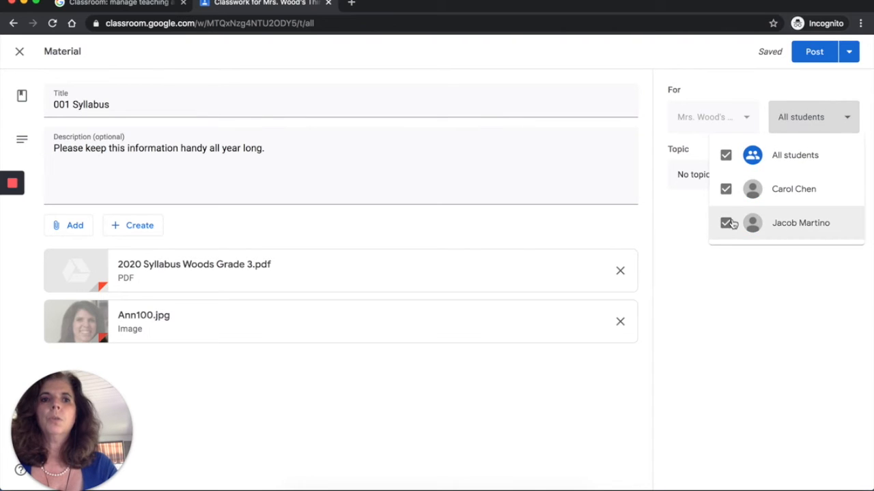
pyautogui.click(728, 156)
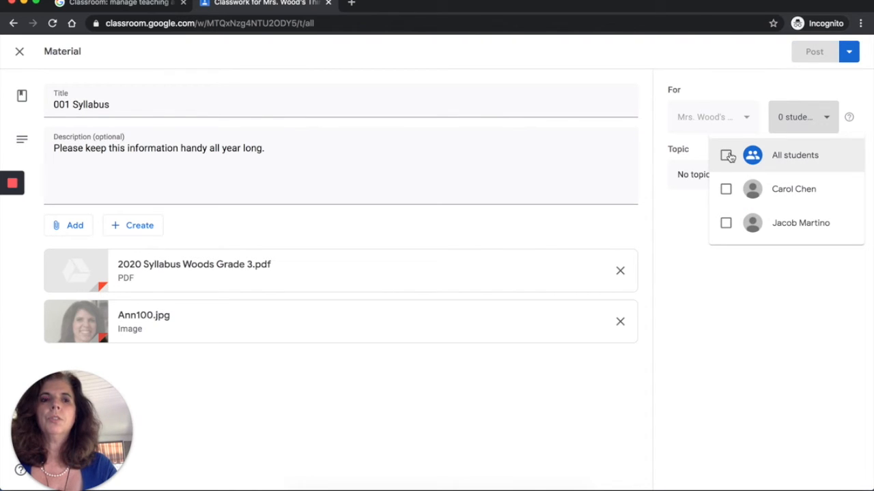
pyautogui.click(725, 191)
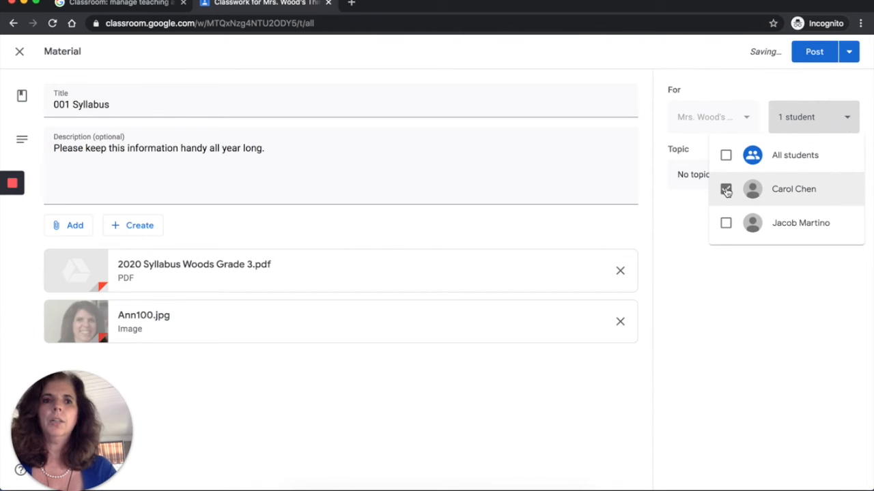
pyautogui.click(725, 155)
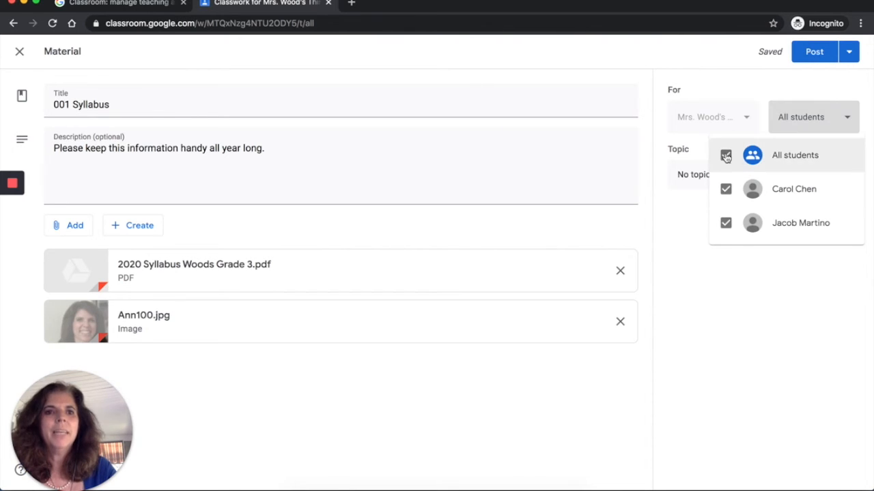
pyautogui.click(846, 121)
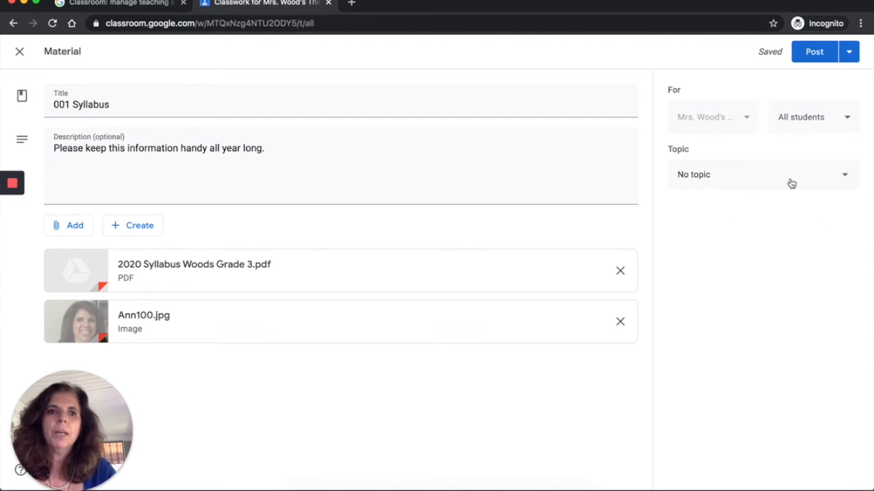
# - Create the topic "Classroom Procedures" for the material and post it to the class
pyautogui.click(842, 182)
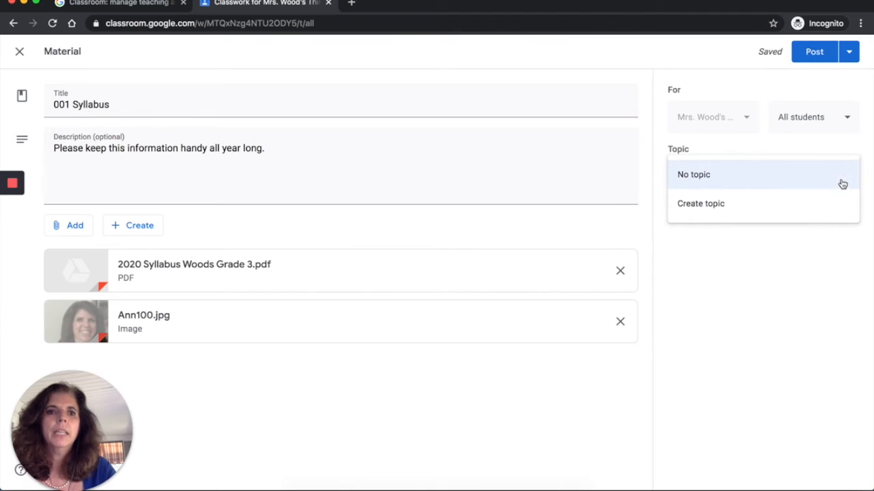
pyautogui.click(758, 204)
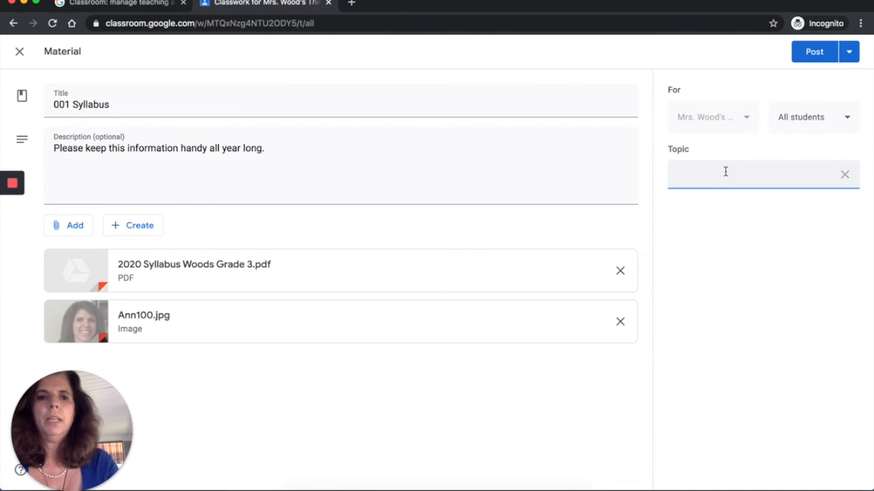
pyautogui.write('Intro')
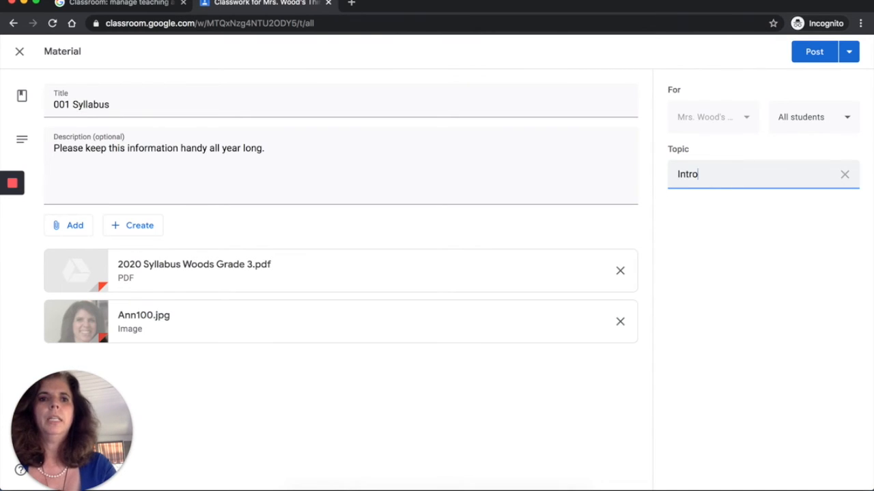
pyautogui.write('ducetions')
pyautogui.doubleClick(696, 171)
pyautogui.write('Classroom Pro')
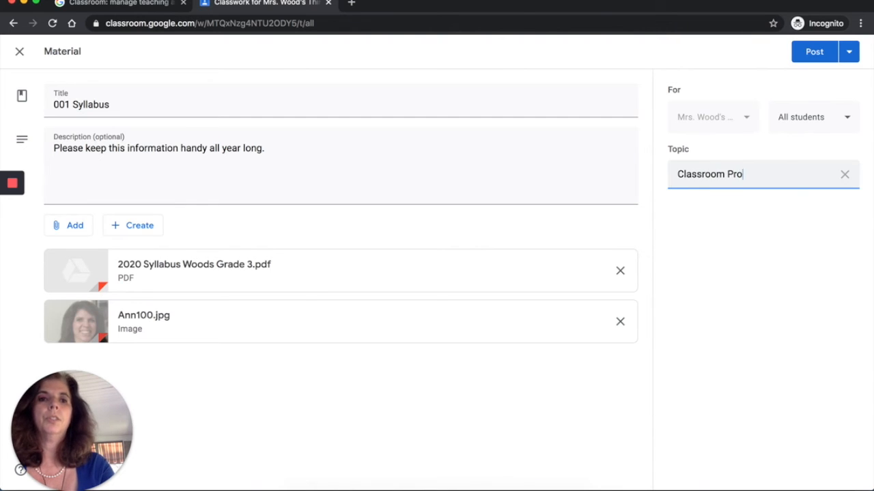
pyautogui.write('cedures')
pyautogui.press('Return')
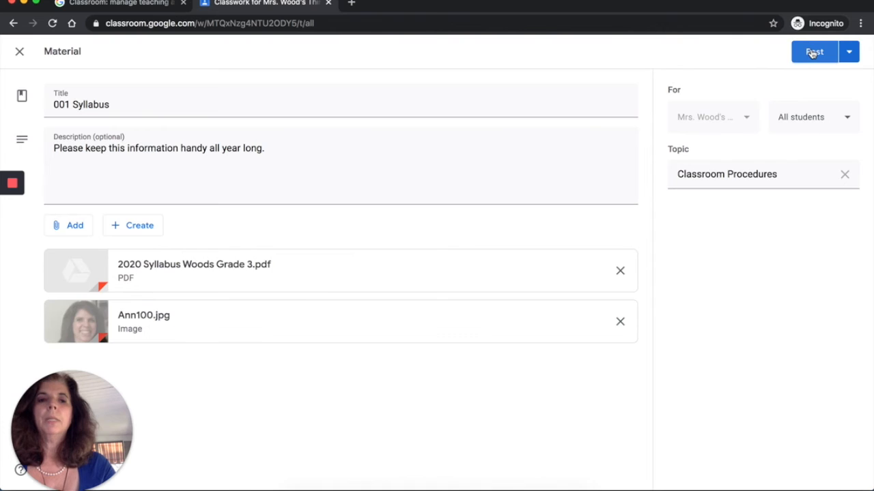
pyautogui.click(813, 54)
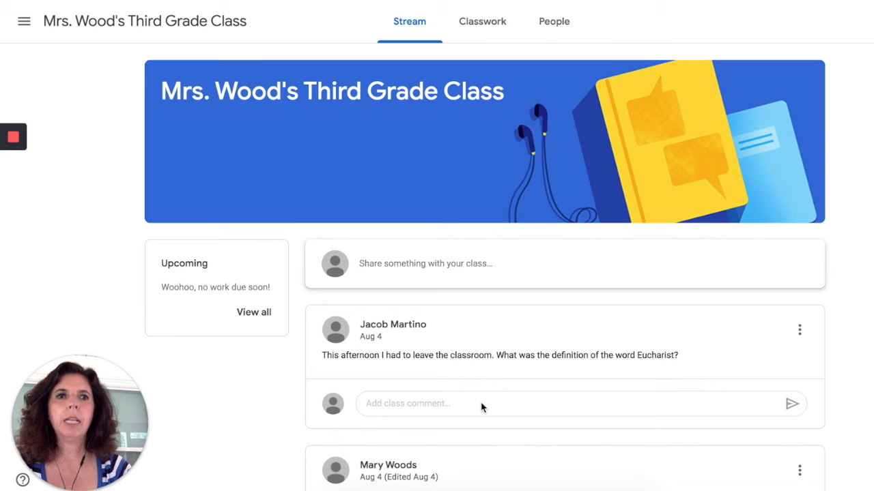
# - Show the student's classwork list, dismiss the progress tip and expand the 001 Syllabus material
pyautogui.click(487, 23)
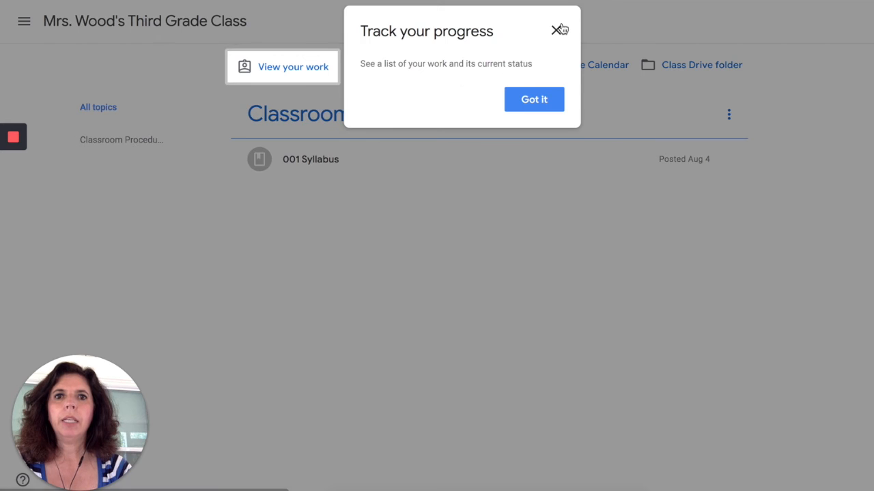
pyautogui.click(557, 30)
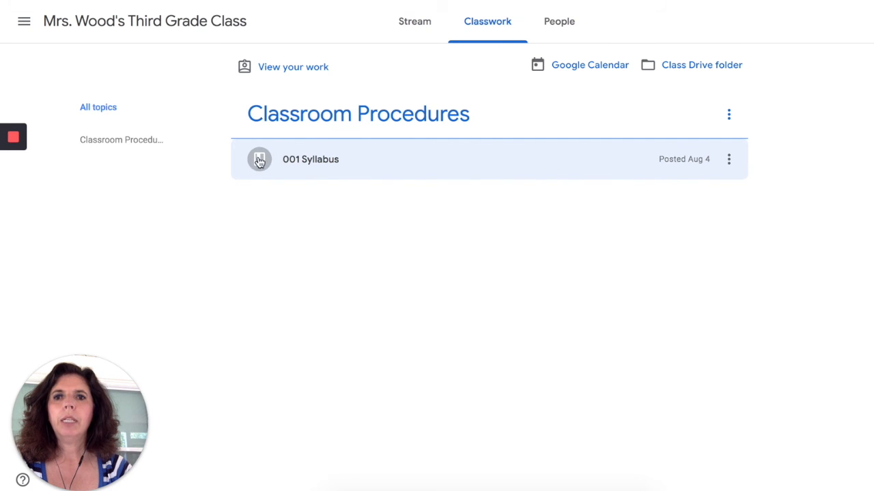
pyautogui.click(334, 168)
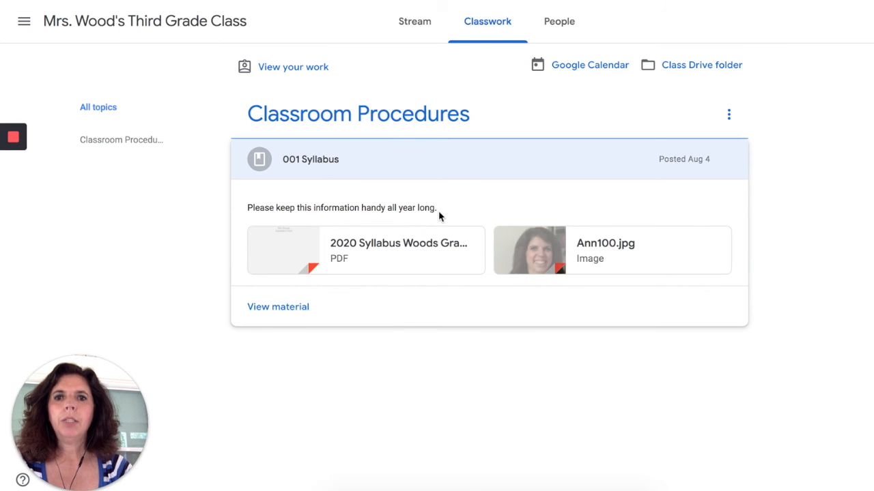
# - Preview the attached 2020 Syllabus Woods Grade 3.pdf and return to the classwork list
pyautogui.click(368, 248)
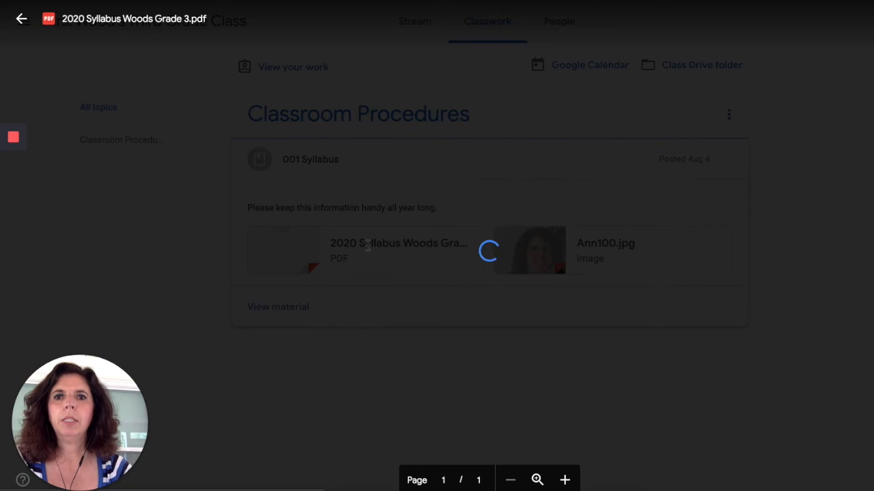
pyautogui.scroll(-1, 367, 246)
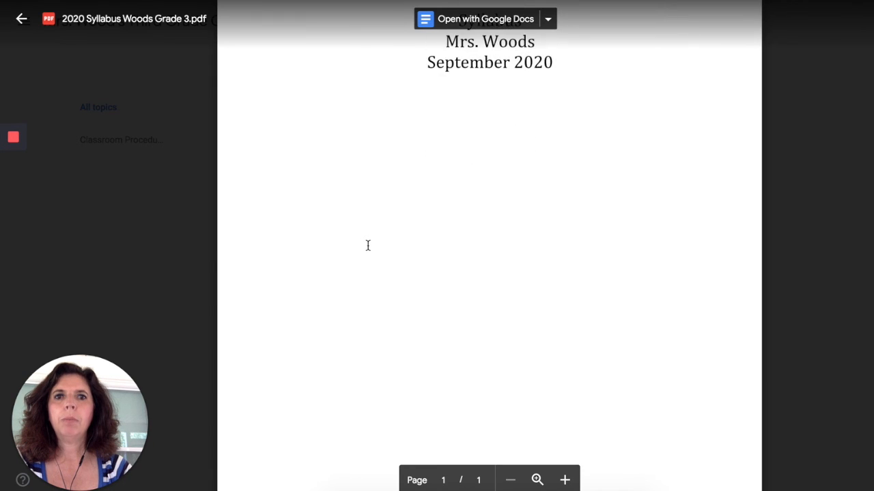
pyautogui.scroll(1, 368, 240)
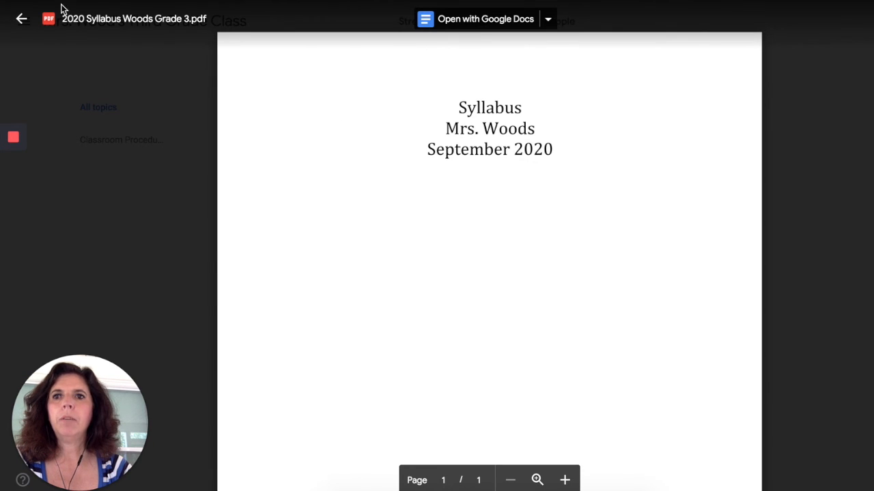
pyautogui.click(22, 18)
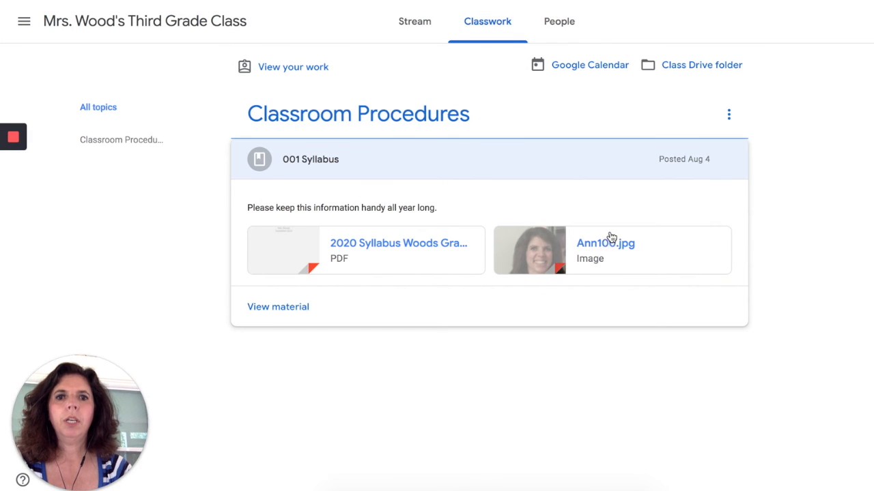
# - Preview the attached Ann100.jpg image, and open the full page of the 001 Syllabus material
pyautogui.click(602, 248)
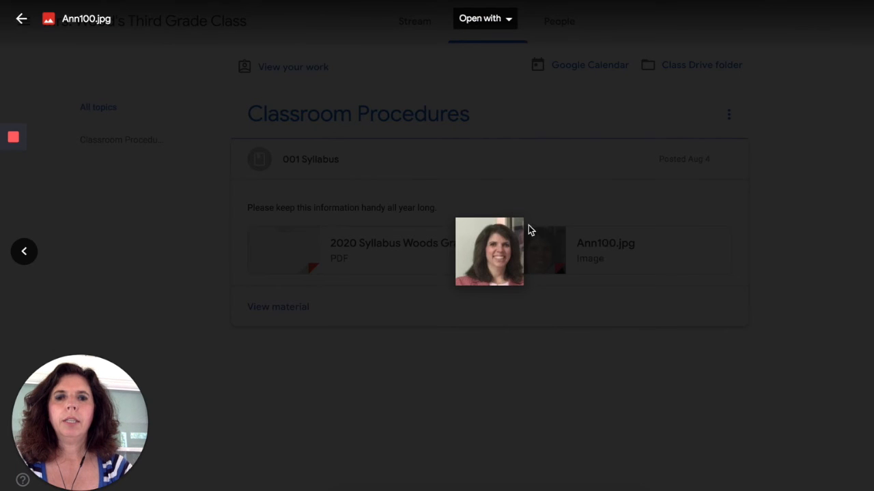
pyautogui.click(22, 18)
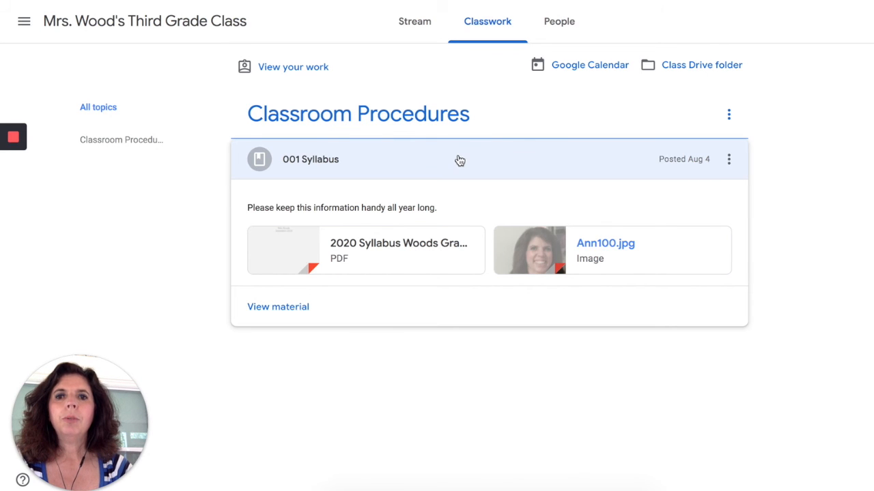
pyautogui.click(268, 315)
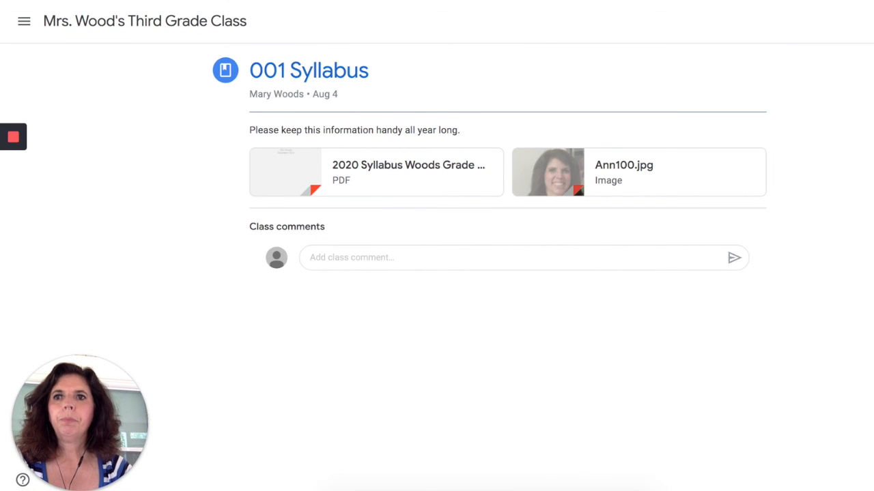
# - Return to the student's classwork list, check the options available for the 001 Syllabus material, and reopen its full page
pyautogui.hotkey('alt', 'Left')
pyautogui.click(729, 161)
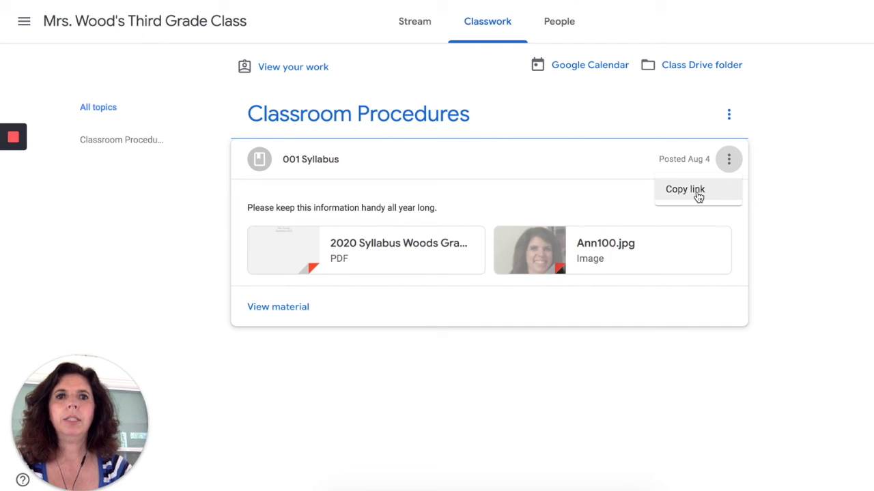
pyautogui.click(281, 306)
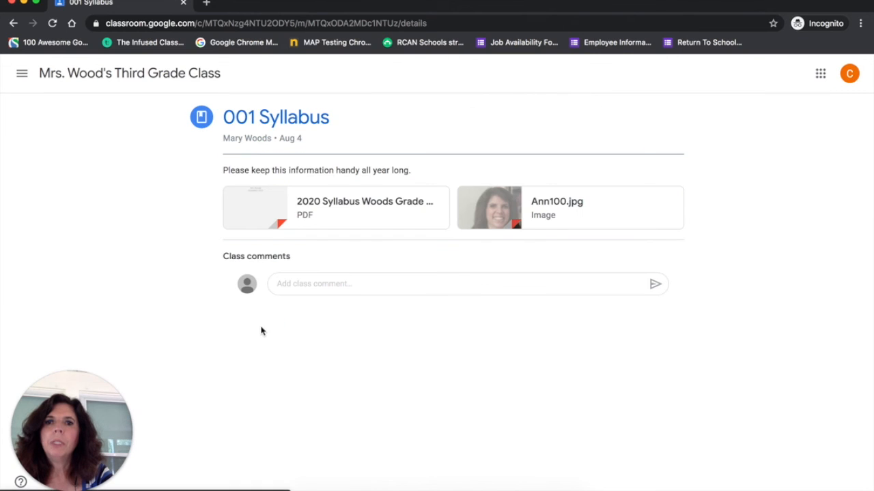
# - As the student, post a class comment on the 001 Syllabus material reading "This is a comment from" followed by the student's first name
pyautogui.click(293, 283)
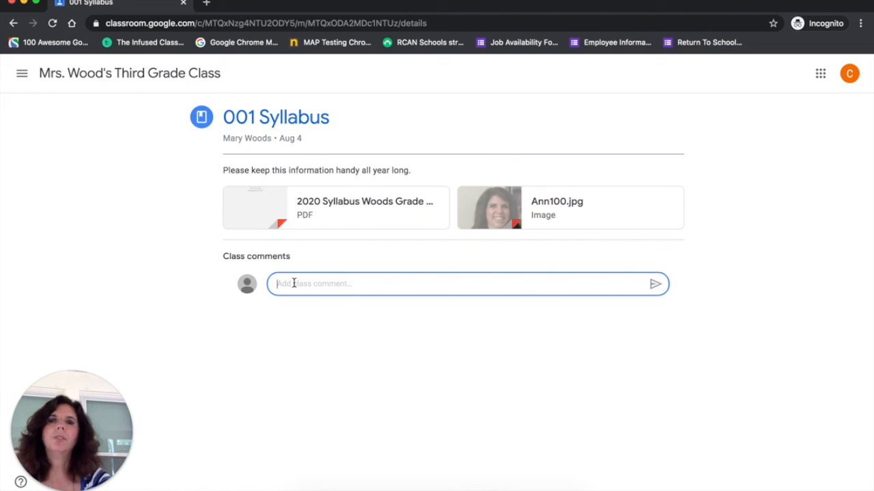
pyautogui.write('This is a comment from Carol.')
pyautogui.click(655, 284)
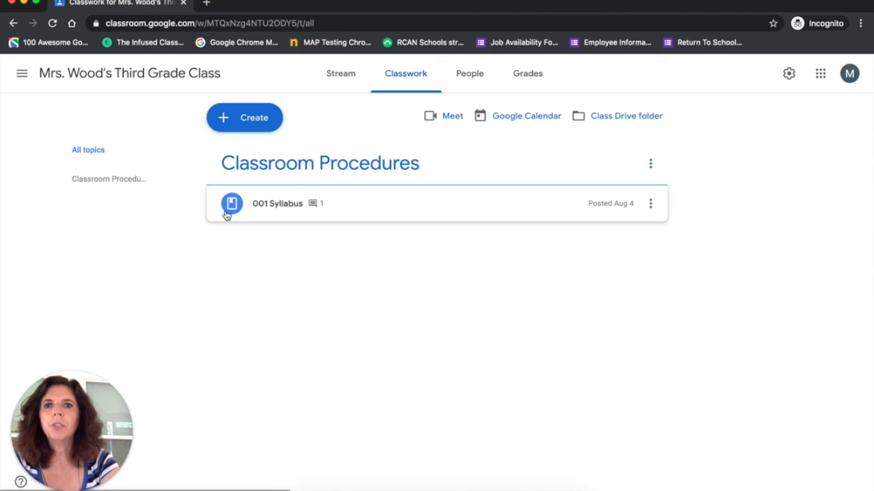
# - In the teacher's classwork view, open the 001 Syllabus class comments and post the reply "This is the reply back from the teacher."
pyautogui.click(317, 209)
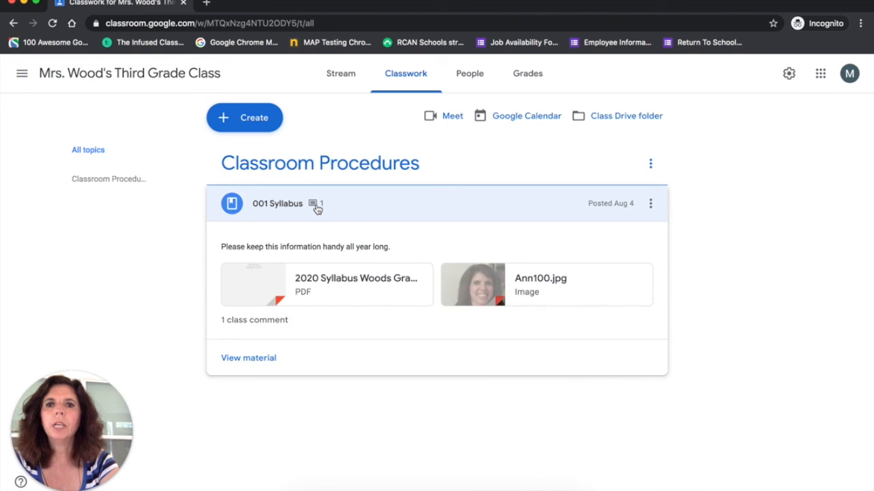
pyautogui.click(262, 321)
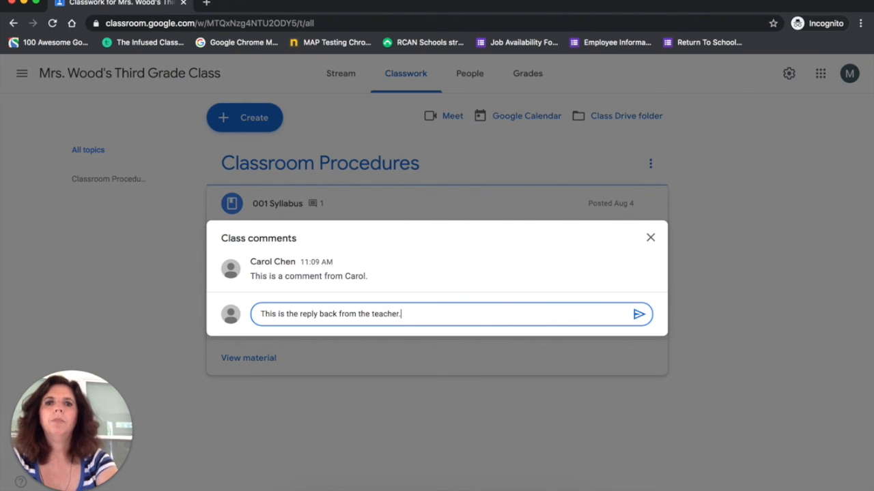
pyautogui.click(639, 316)
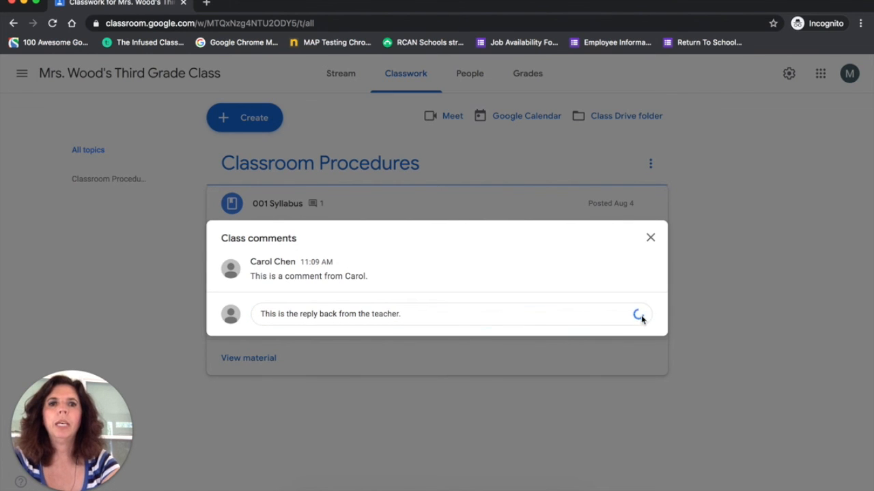
# - In another student's classwork view, dismiss the progress tip, expand the 001 Syllabus material and view its class comments
pyautogui.click(467, 73)
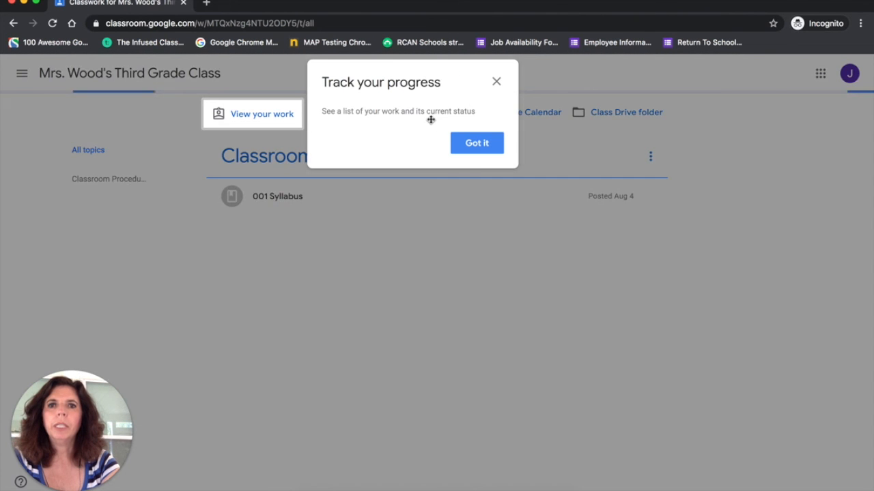
pyautogui.click(477, 143)
pyautogui.click(277, 196)
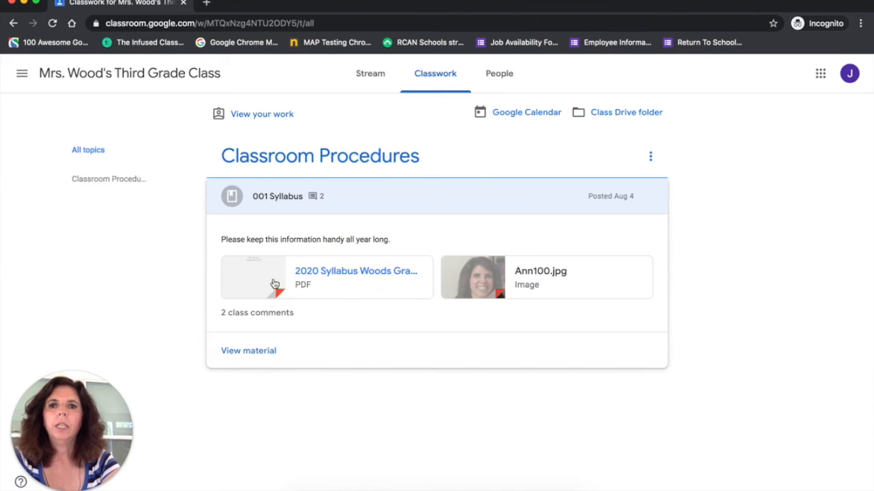
pyautogui.click(267, 318)
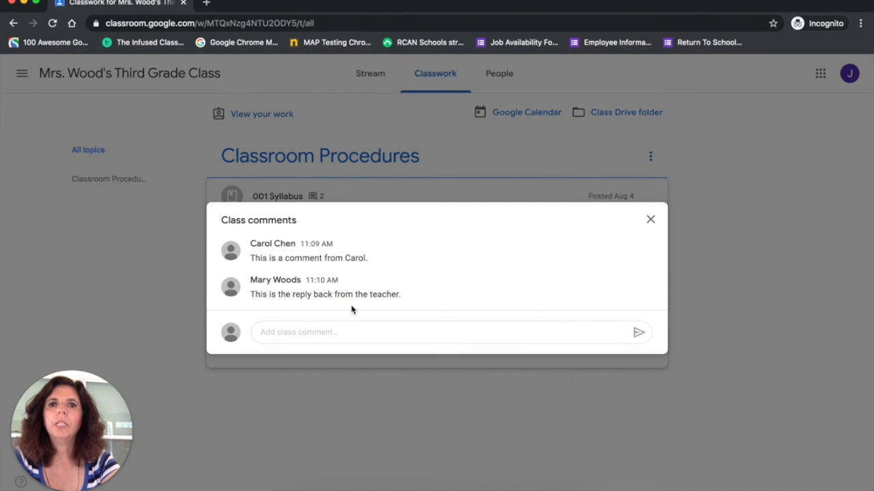